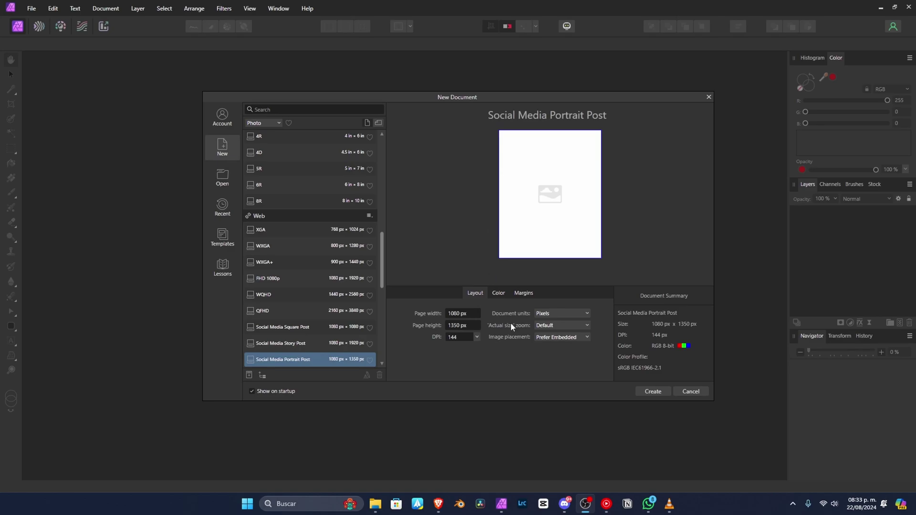
- Create a Social Media Portrait Post document, 1080 x 1350 px, with the resolution set to 300 DPI
{"action": "left_click", "coordinate": [477, 337]}
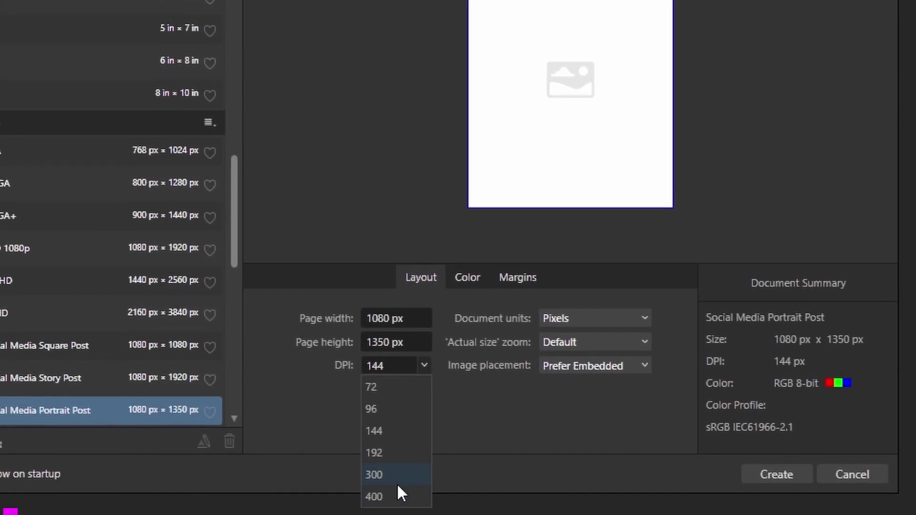
{"action": "left_click", "coordinate": [398, 477]}
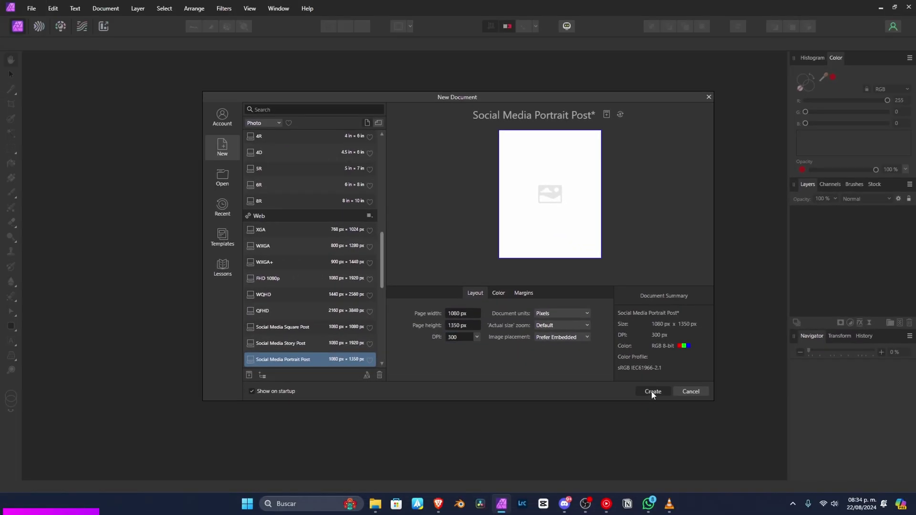
{"action": "left_click", "coordinate": [652, 391]}
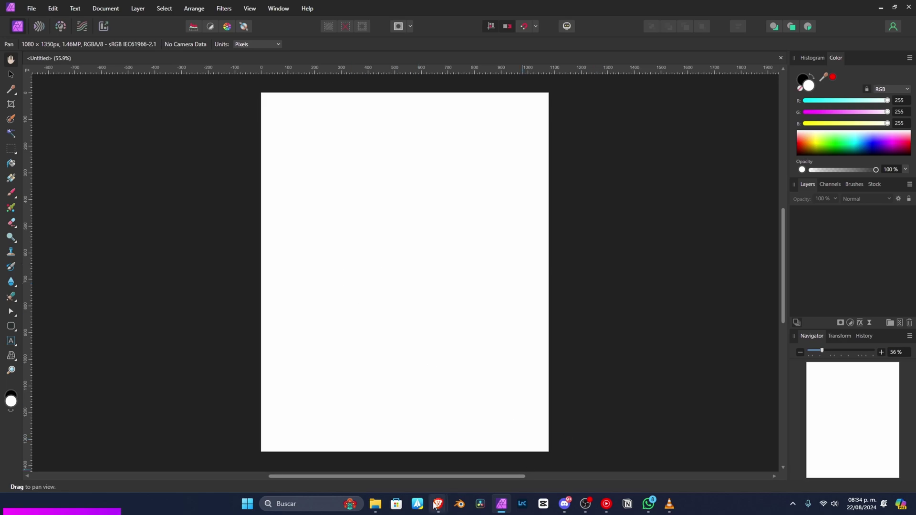
- Place the "DREAMY GLOW EFFECT - raw" image from the file explorer and centre it horizontally and vertically on the page
{"action": "mouse_move", "coordinate": [375, 504]}
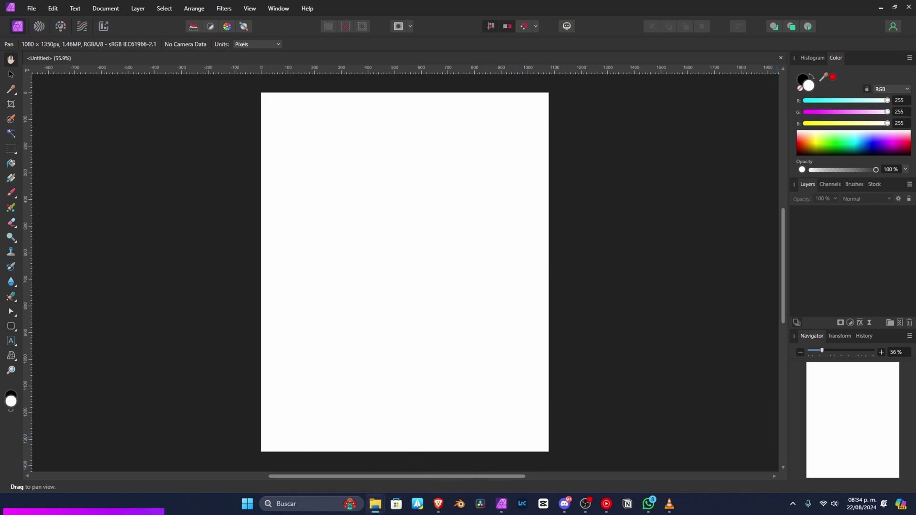
{"action": "left_click_drag", "start_coordinate": [915, 210], "coordinate": [381, 275]}
{"action": "key", "text": "v"}
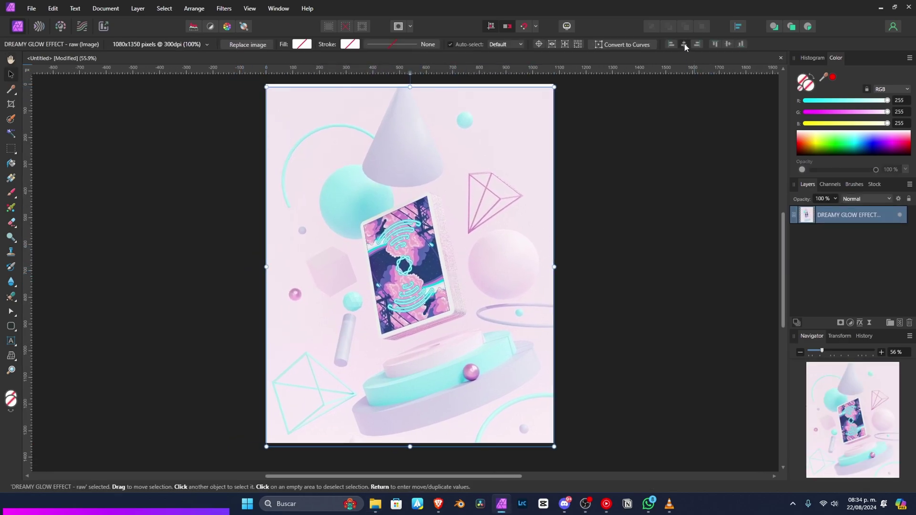
{"action": "left_click", "coordinate": [684, 45]}
{"action": "left_click", "coordinate": [727, 44]}
{"action": "left_click", "coordinate": [691, 151]}
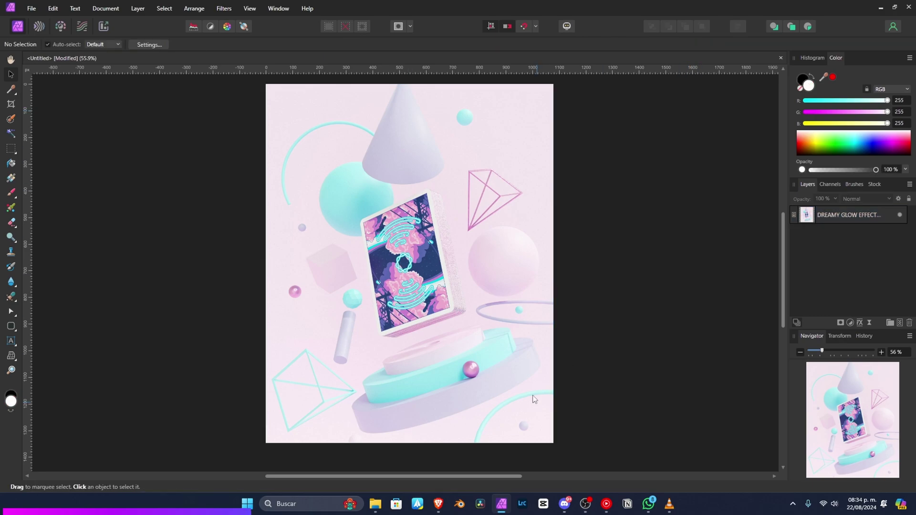
{"action": "left_click", "coordinate": [388, 314]}
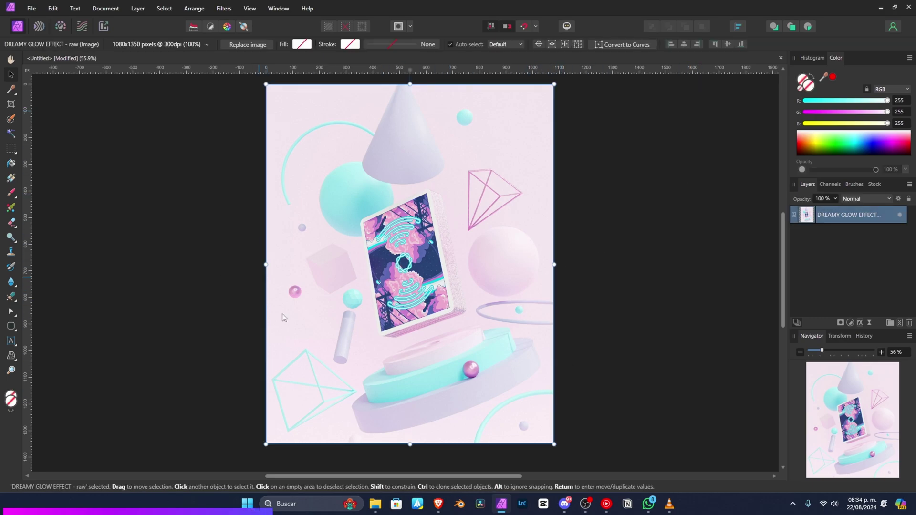
{"action": "left_click", "coordinate": [611, 249]}
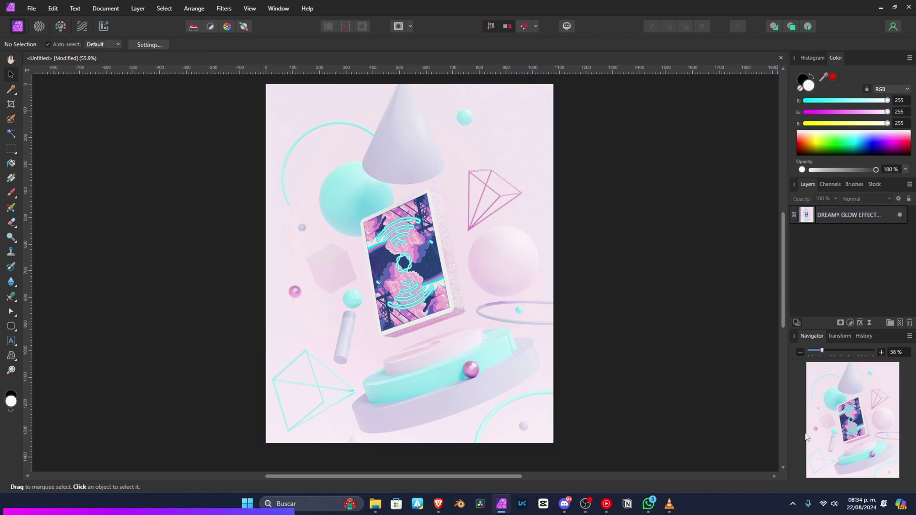
- Add a live Lens Blur filter layer above the image with a radius of 8 px
{"action": "left_click", "coordinate": [860, 322]}
{"action": "left_click", "coordinate": [584, 360]}
{"action": "left_click", "coordinate": [869, 323]}
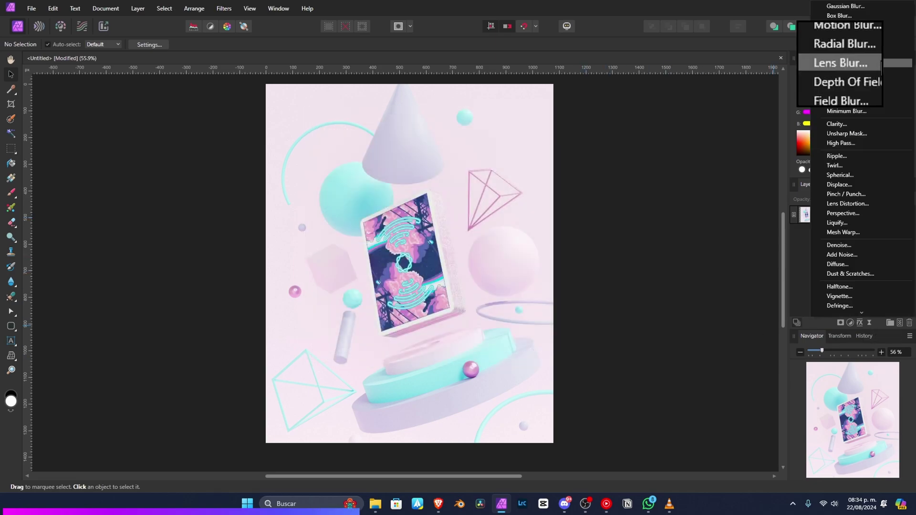
{"action": "left_click", "coordinate": [845, 63]}
{"action": "left_click", "coordinate": [740, 350]}
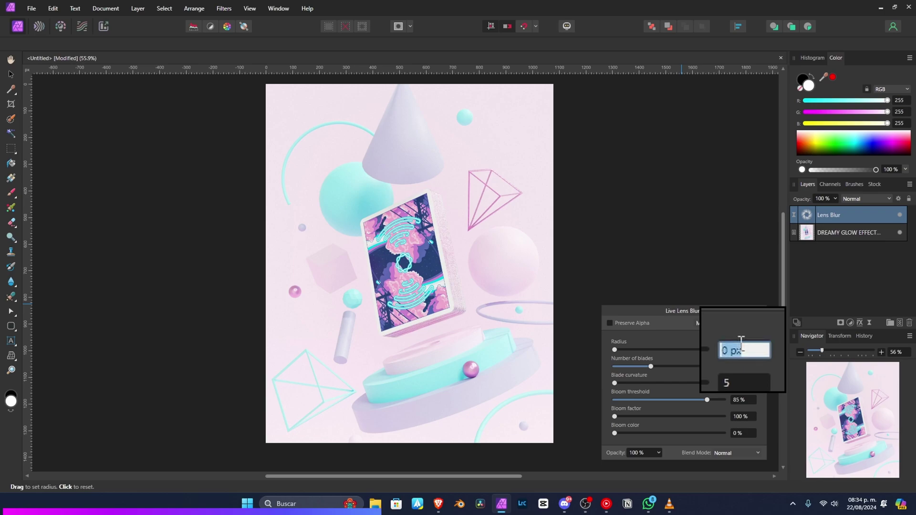
{"action": "type", "text": "8"}
{"action": "key", "text": "Return"}
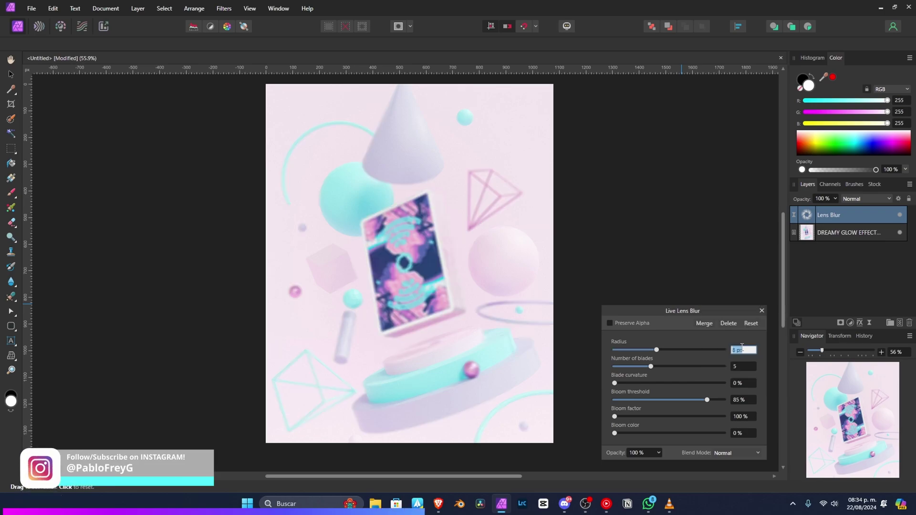
{"action": "type", "text": "10"}
{"action": "key", "text": "Return"}
{"action": "type", "text": "8"}
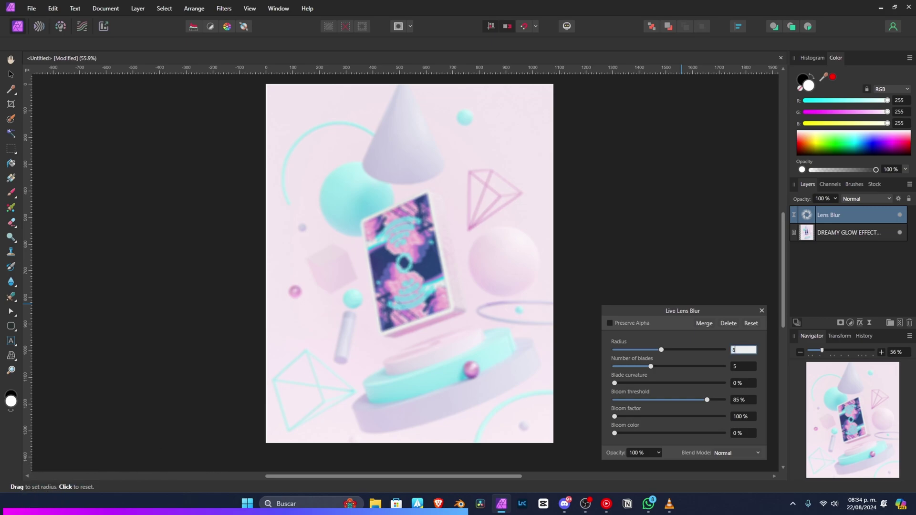
{"action": "key", "text": "Return"}
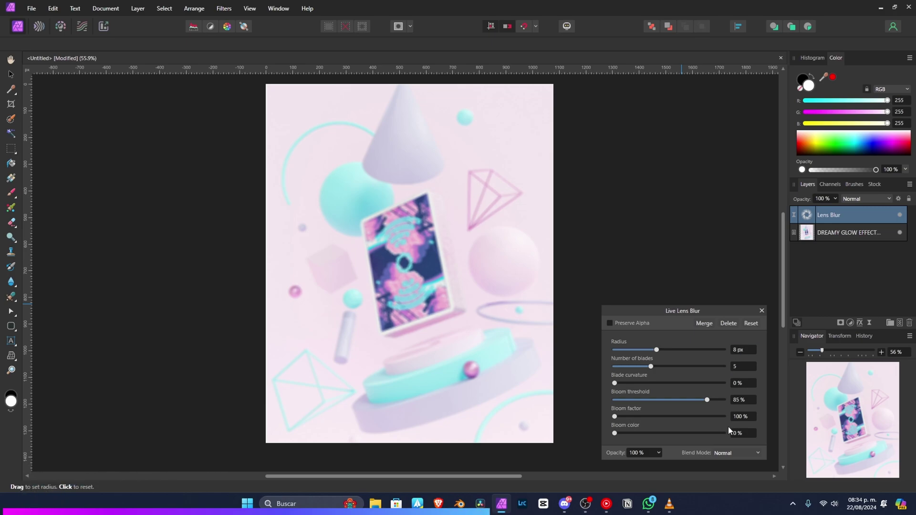
{"action": "left_click", "coordinate": [761, 310]}
- Set the Lens Blur layer to Screen blend mode at 55% opacity, and compare the image with the layer hidden and shown
{"action": "left_click", "coordinate": [860, 199]}
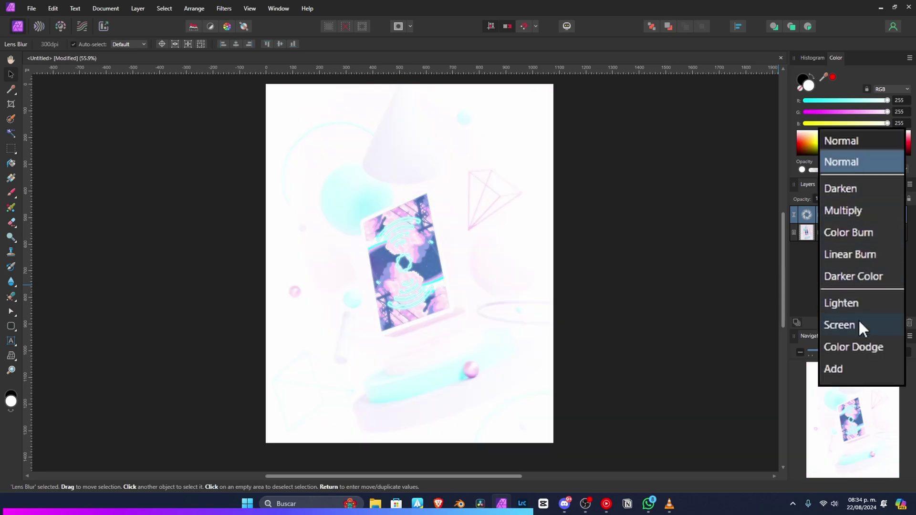
{"action": "left_click", "coordinate": [858, 324]}
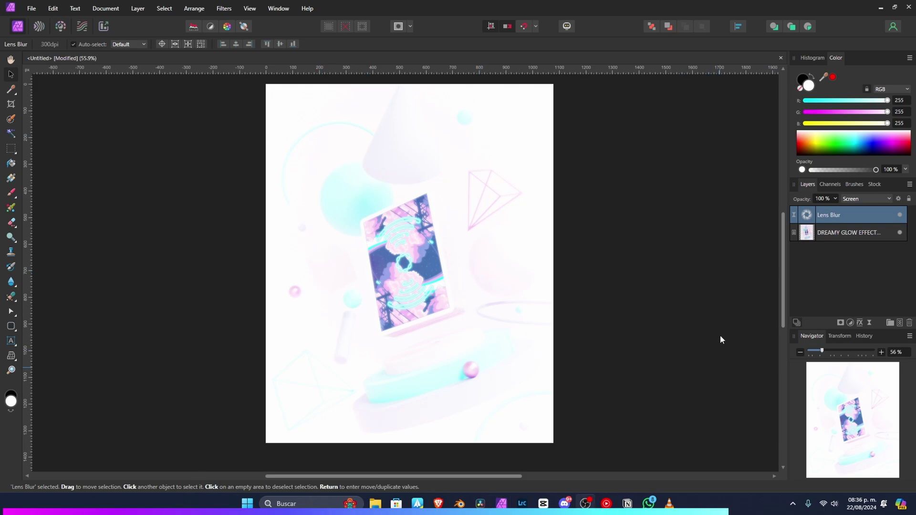
{"action": "left_click", "coordinate": [835, 199]}
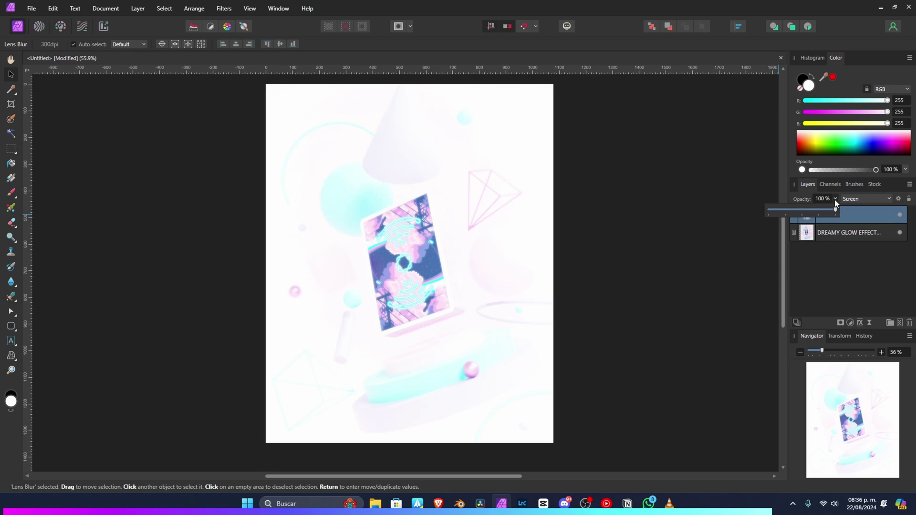
{"action": "left_click_drag", "start_coordinate": [835, 209], "coordinate": [799, 210]}
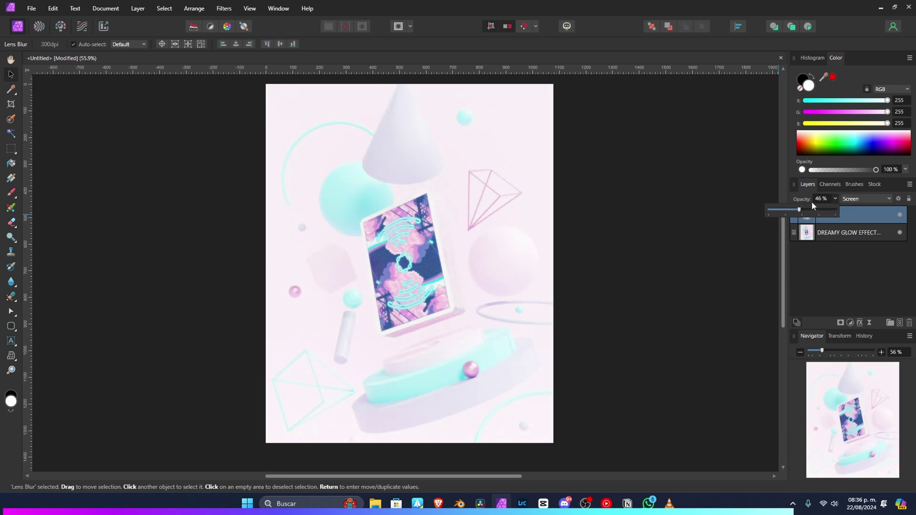
{"action": "left_click", "coordinate": [820, 199]}
{"action": "type", "text": "55"}
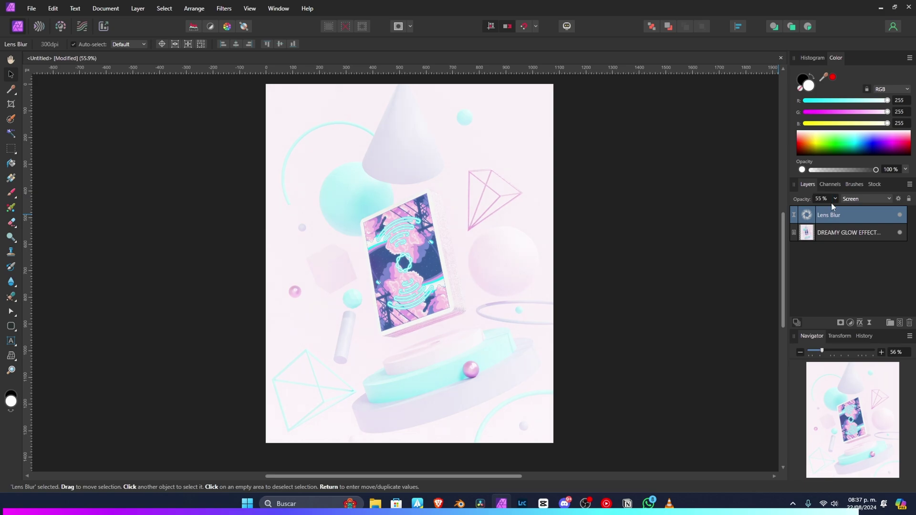
{"action": "left_click", "coordinate": [899, 215]}
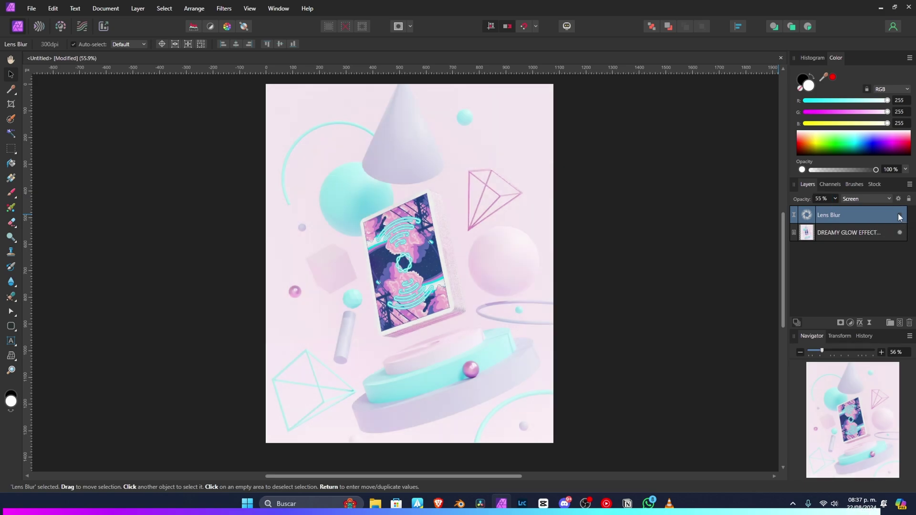
{"action": "left_click", "coordinate": [899, 215]}
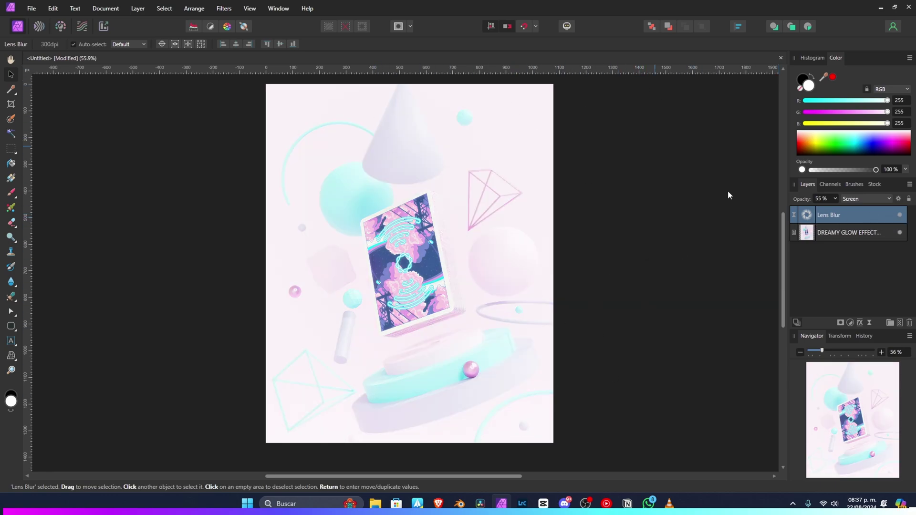
- Add a Gradient Map adjustment above the Lens Blur layer and delete its middle green stop
{"action": "left_click_drag", "start_coordinate": [691, 354], "coordinate": [713, 237]}
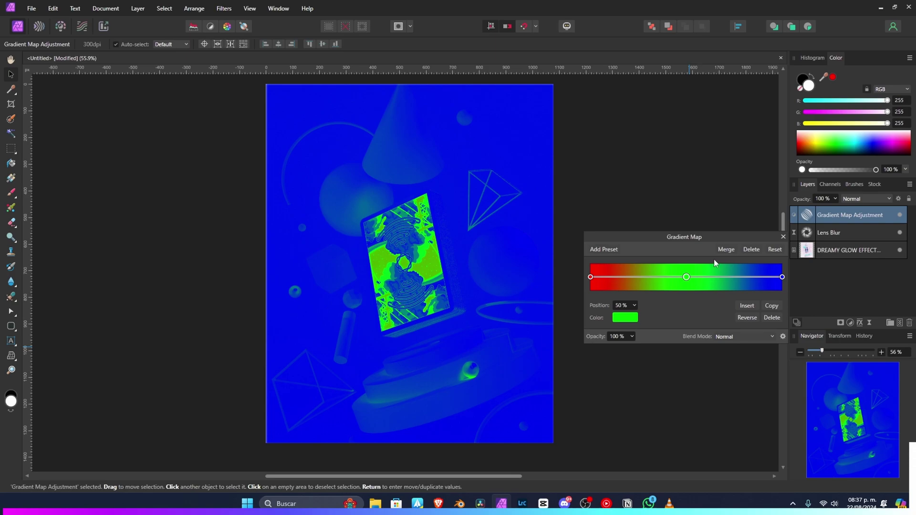
{"action": "left_click", "coordinate": [771, 320]}
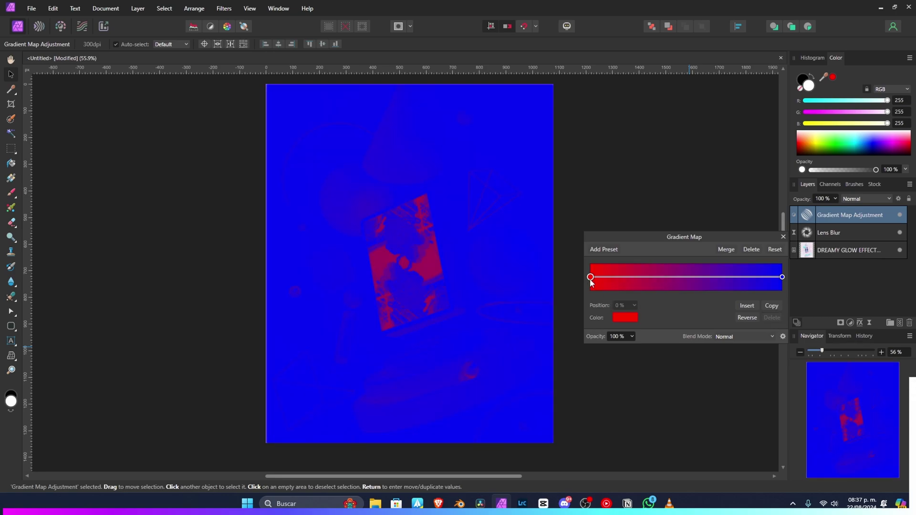
- Recolour the gradient map's red start stop to a pale cream, about RGB 255, 255, 220
{"action": "left_click", "coordinate": [626, 318]}
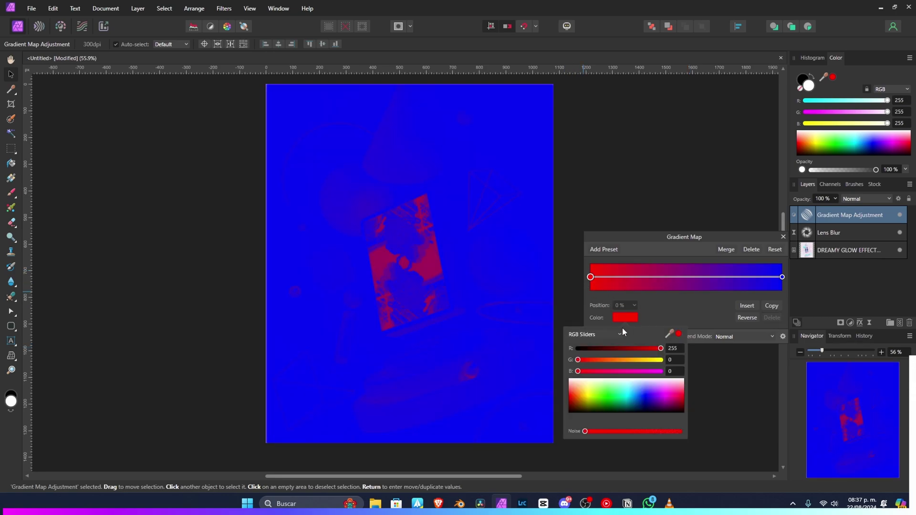
{"action": "left_click_drag", "start_coordinate": [589, 359], "coordinate": [667, 372]}
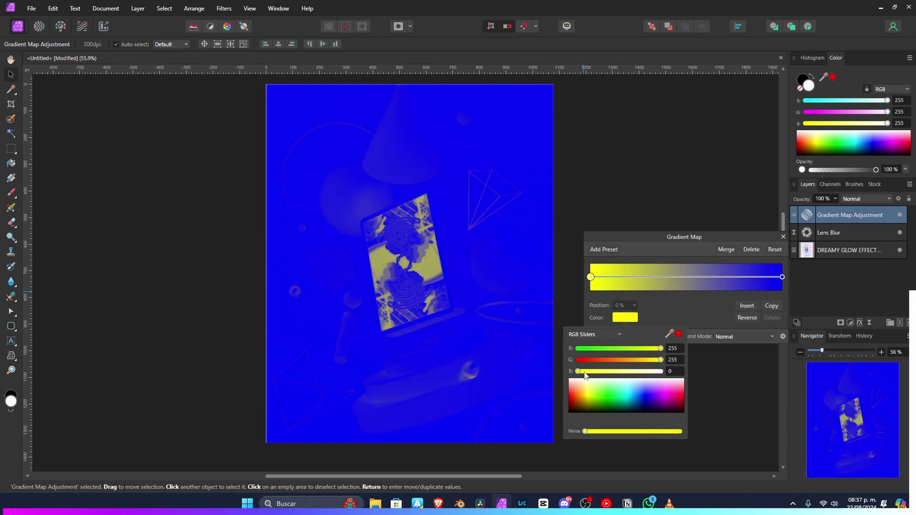
{"action": "left_click_drag", "start_coordinate": [578, 371], "coordinate": [649, 380]}
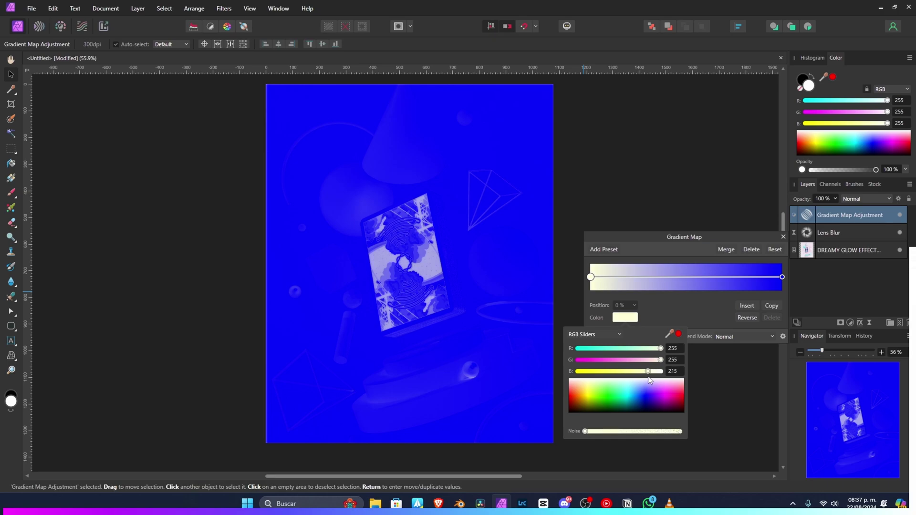
- Recolour the gradient map's blue end stop with the cream sampled from the start stop, lowering its blue value to 205
{"action": "left_click", "coordinate": [782, 277]}
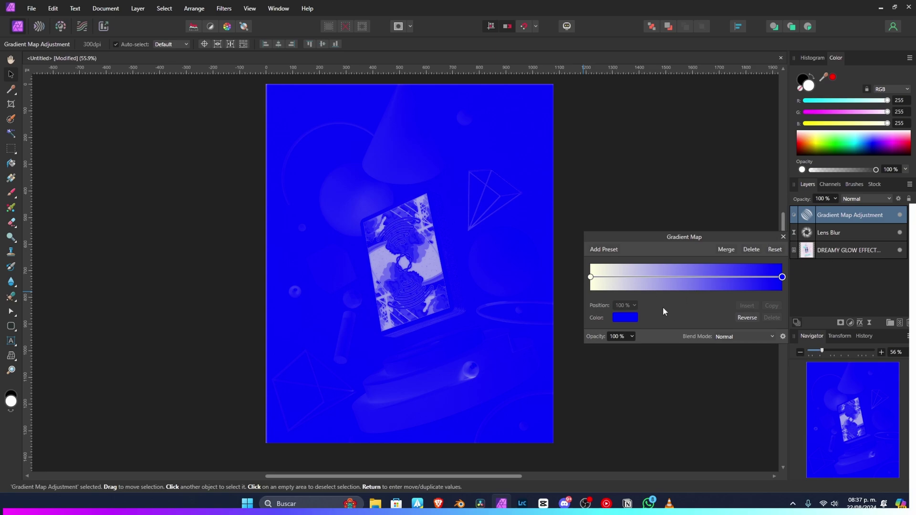
{"action": "left_click", "coordinate": [635, 316]}
{"action": "left_click_drag", "start_coordinate": [672, 335], "coordinate": [589, 274]}
{"action": "left_click", "coordinate": [678, 334]}
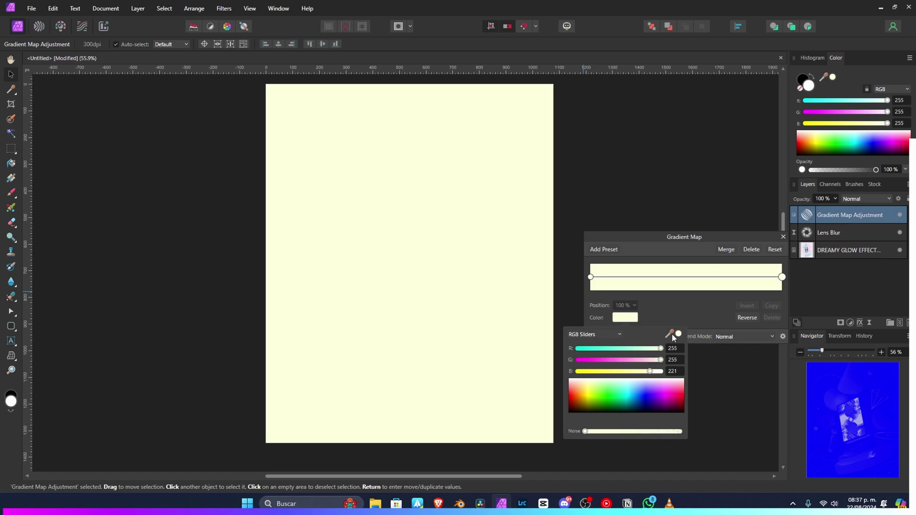
{"action": "left_click_drag", "start_coordinate": [650, 373], "coordinate": [646, 374]}
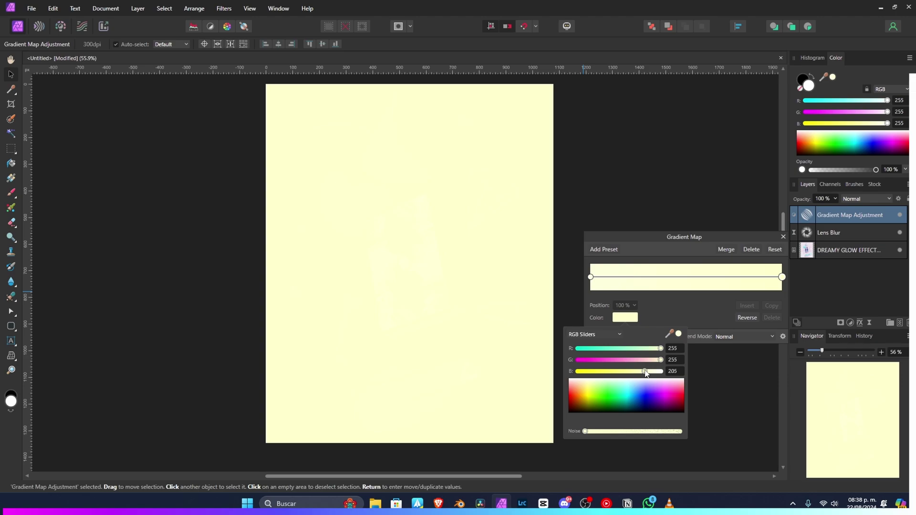
{"action": "left_click", "coordinate": [675, 313]}
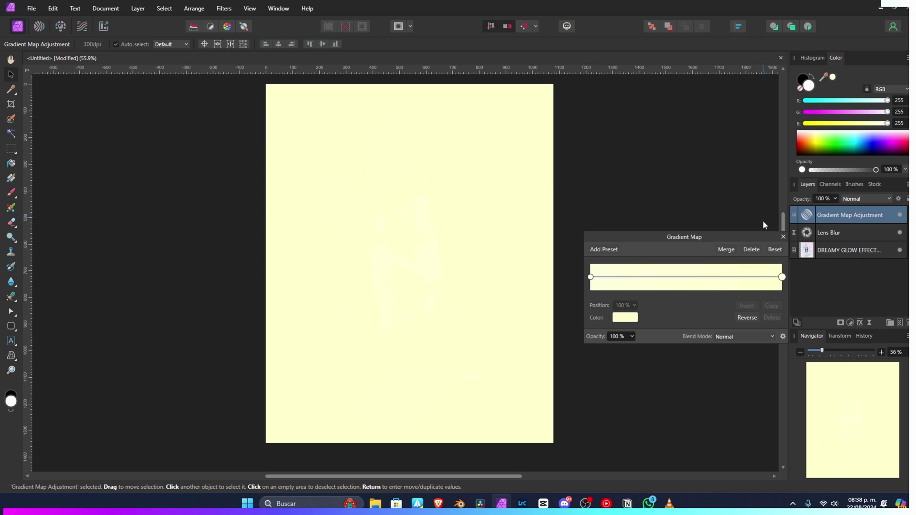
{"action": "left_click", "coordinate": [783, 237]}
- Set the Gradient Map adjustment to Screen blend mode with its opacity at 8%
{"action": "left_click", "coordinate": [855, 199]}
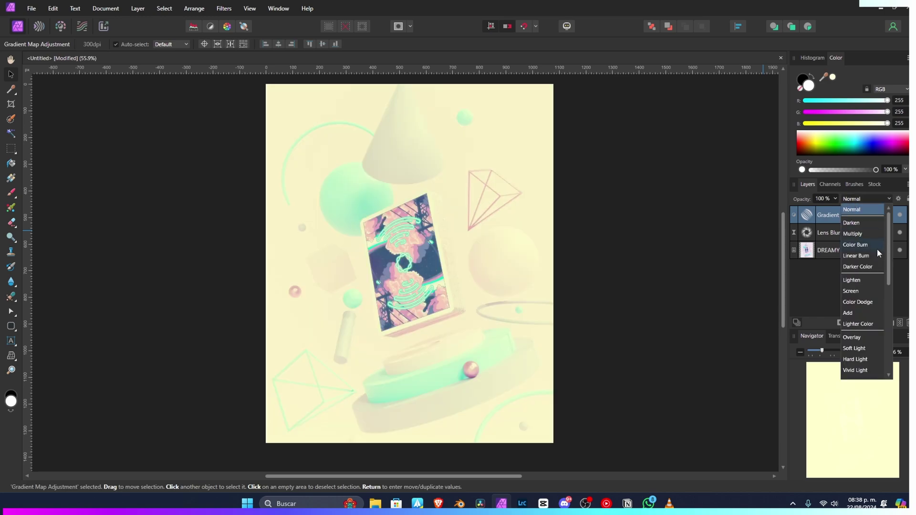
{"action": "left_click", "coordinate": [863, 290]}
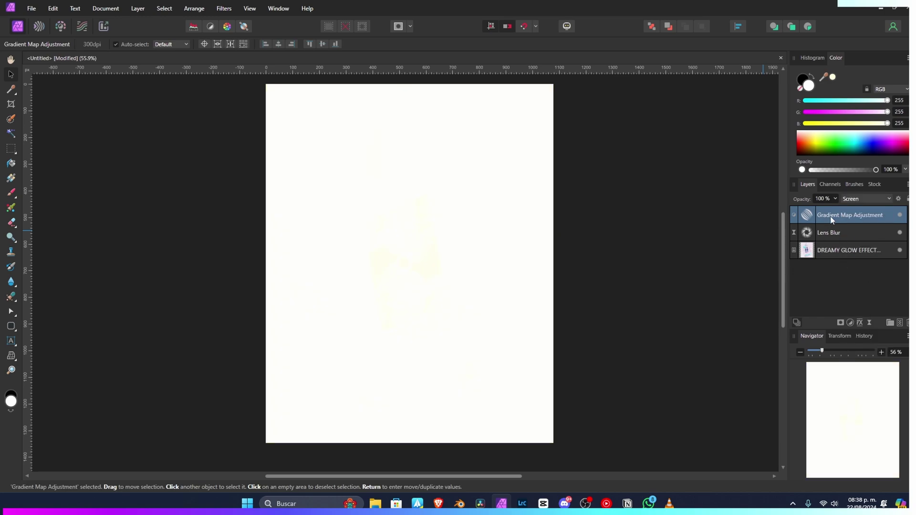
{"action": "left_click", "coordinate": [836, 197]}
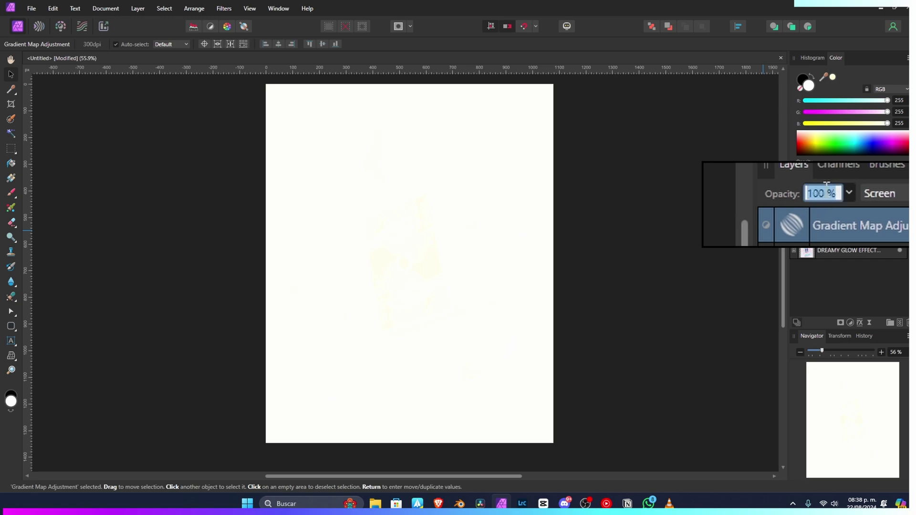
{"action": "type", "text": "0"}
{"action": "key", "text": "Return"}
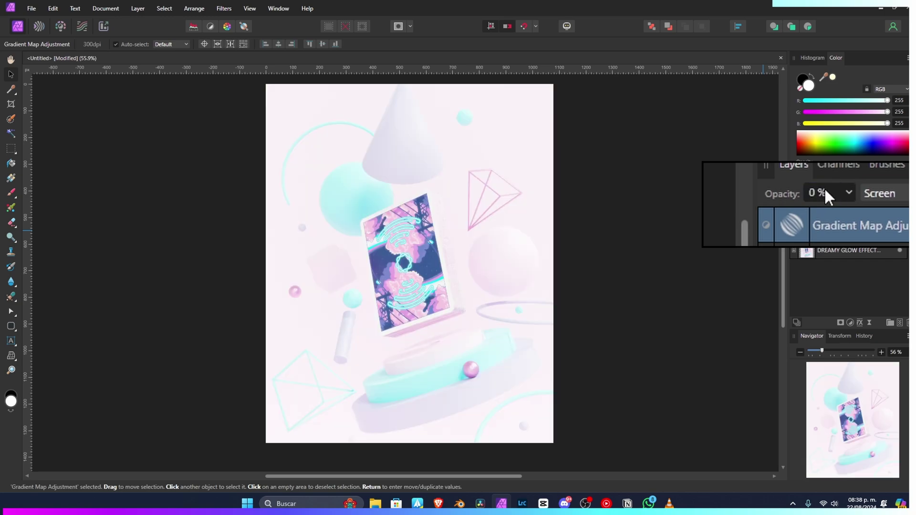
{"action": "type", "text": "5"}
{"action": "key", "text": "Return"}
{"action": "type", "text": "8"}
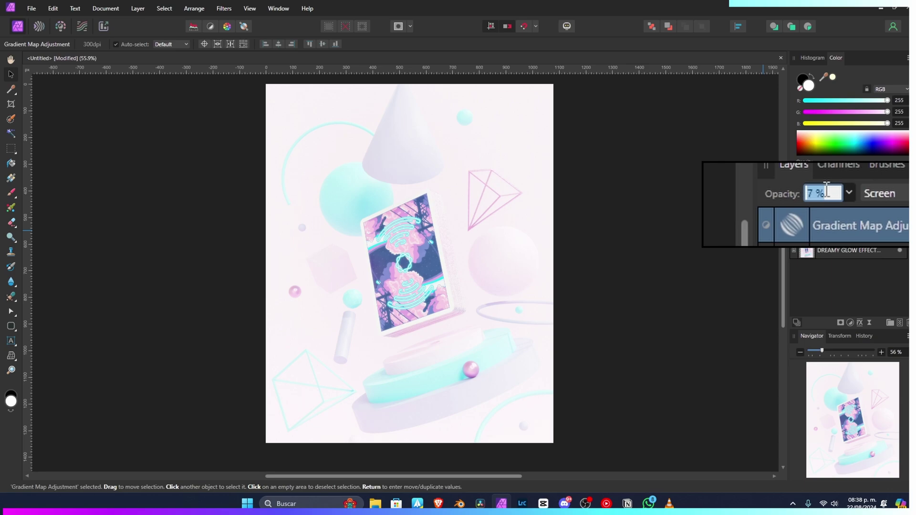
{"action": "key", "text": "Return"}
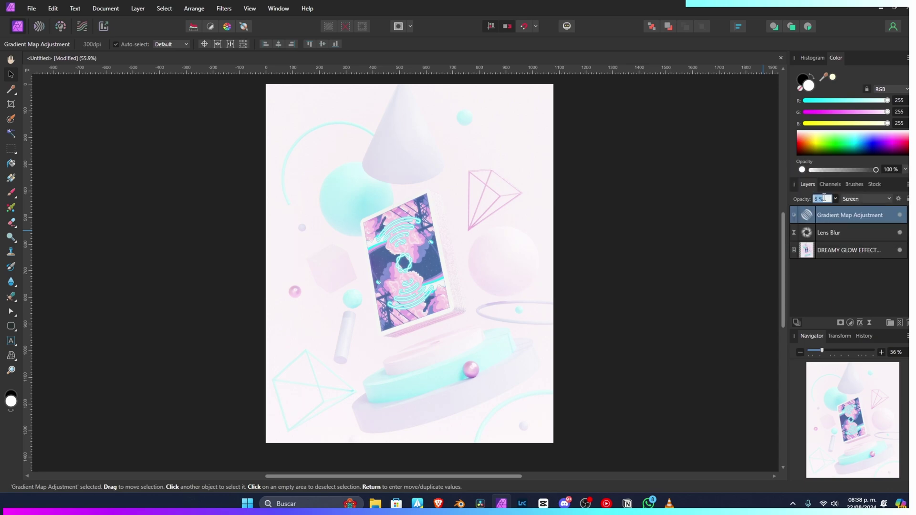
- Hide the Gradient Map adjustment and show it again to compare its effect on the image
{"action": "left_click", "coordinate": [851, 273]}
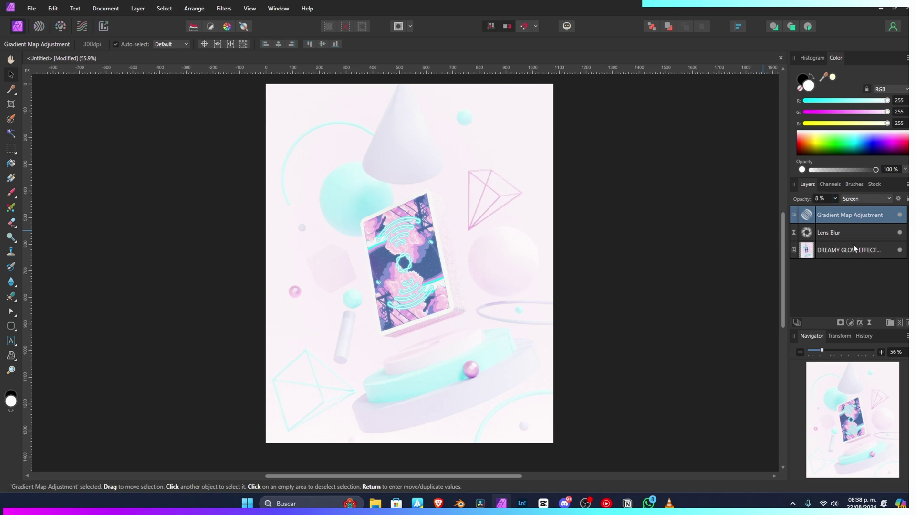
{"action": "left_click", "coordinate": [901, 216]}
{"action": "left_click", "coordinate": [900, 215]}
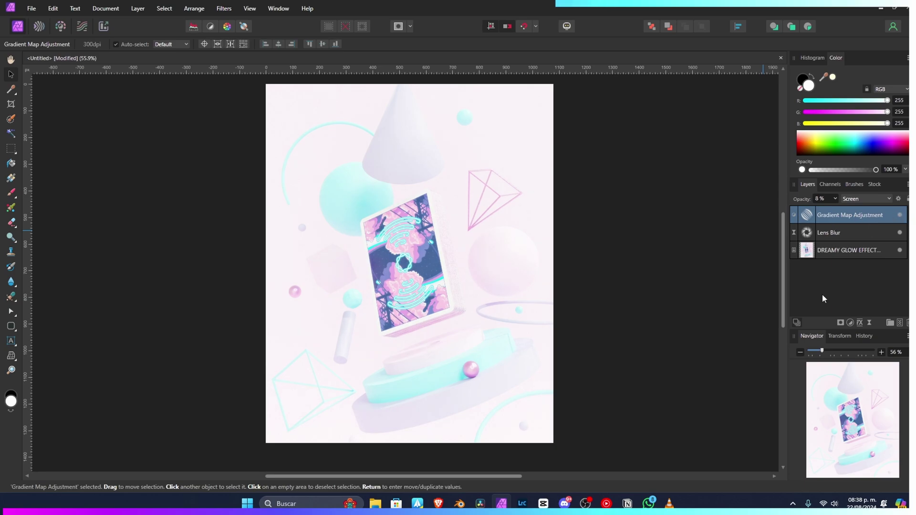
- Add a Curves adjustment above the Gradient Map and place a shadow point and a highlight point near the curve's quarter marks
{"action": "left_click", "coordinate": [840, 323]}
{"action": "left_click", "coordinate": [850, 322]}
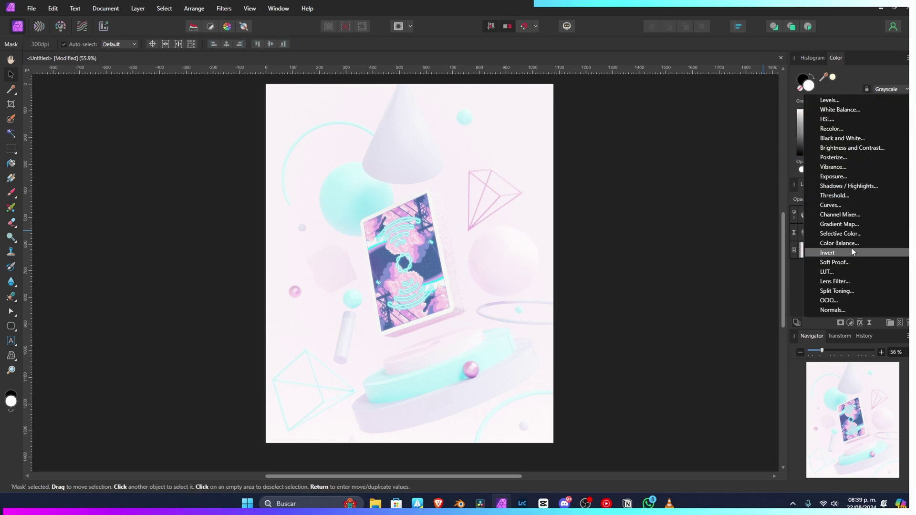
{"action": "left_click", "coordinate": [845, 206]}
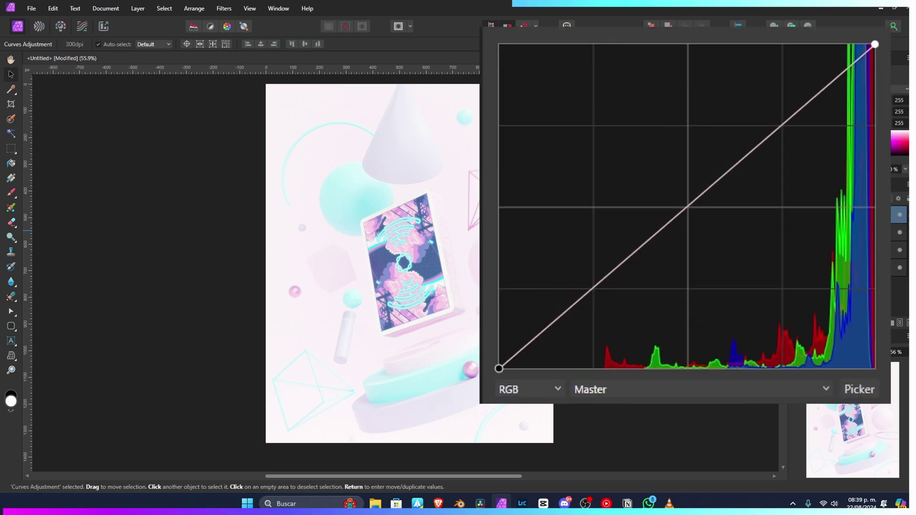
{"action": "left_click", "coordinate": [594, 291]}
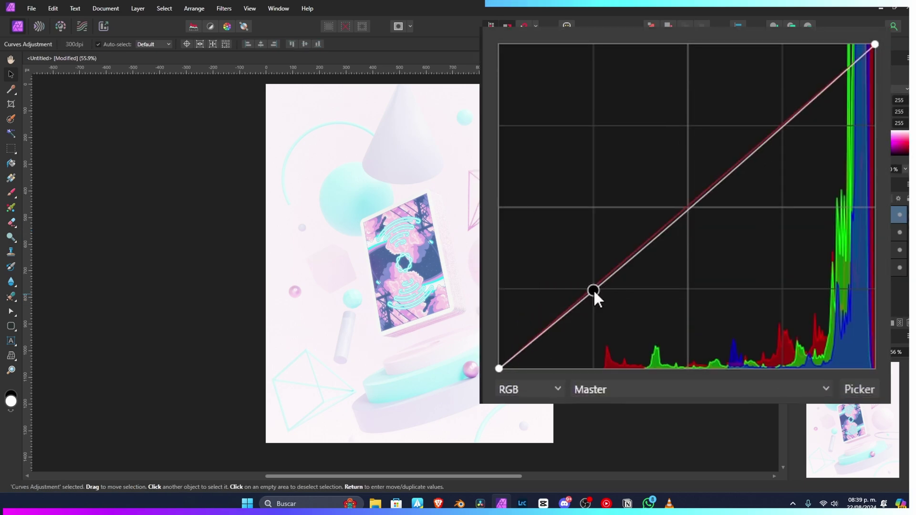
{"action": "left_click", "coordinate": [778, 124]}
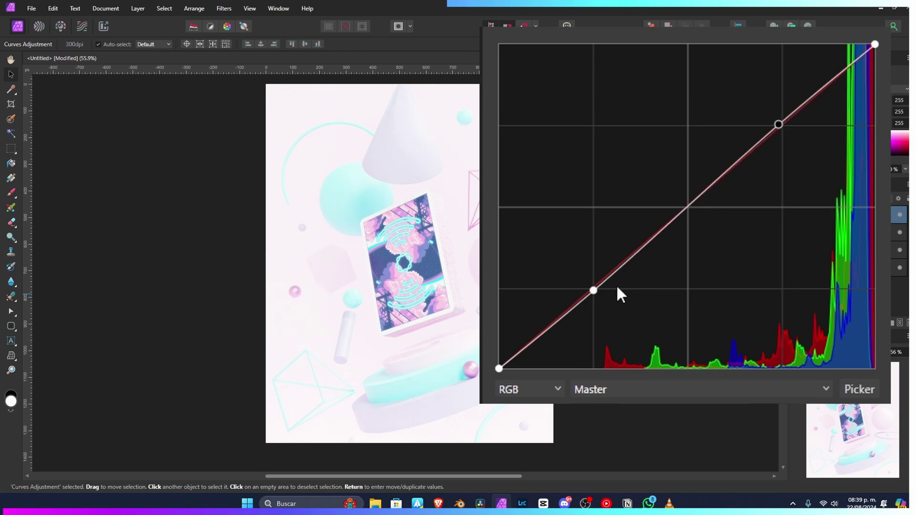
- Pull the curve's shadow and highlight points slightly below the diagonal to darken the image a little
{"action": "left_click_drag", "start_coordinate": [594, 291], "coordinate": [604, 298]}
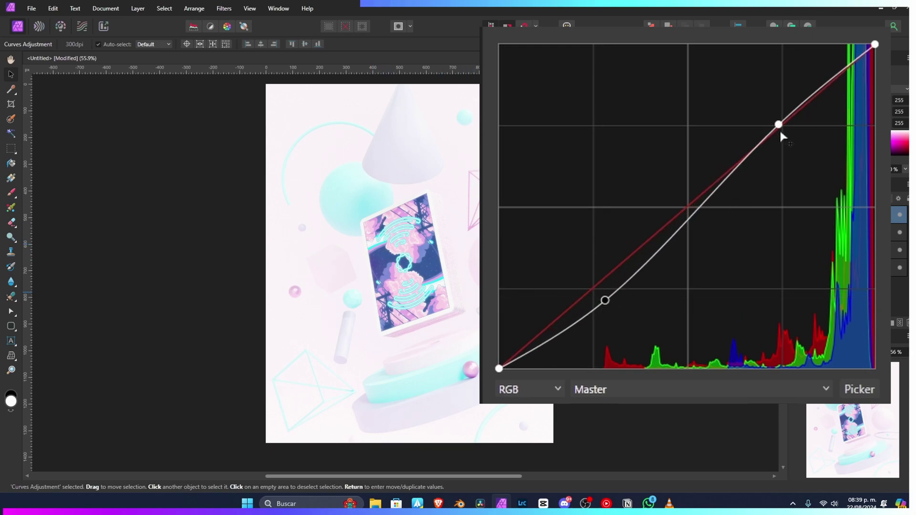
{"action": "mouse_move", "coordinate": [777, 125]}
{"action": "left_mouse_down"}
{"action": "mouse_move", "coordinate": [775, 115]}
{"action": "mouse_move", "coordinate": [794, 137]}
{"action": "mouse_move", "coordinate": [783, 124]}
{"action": "mouse_move", "coordinate": [789, 131]}
{"action": "left_mouse_up"}
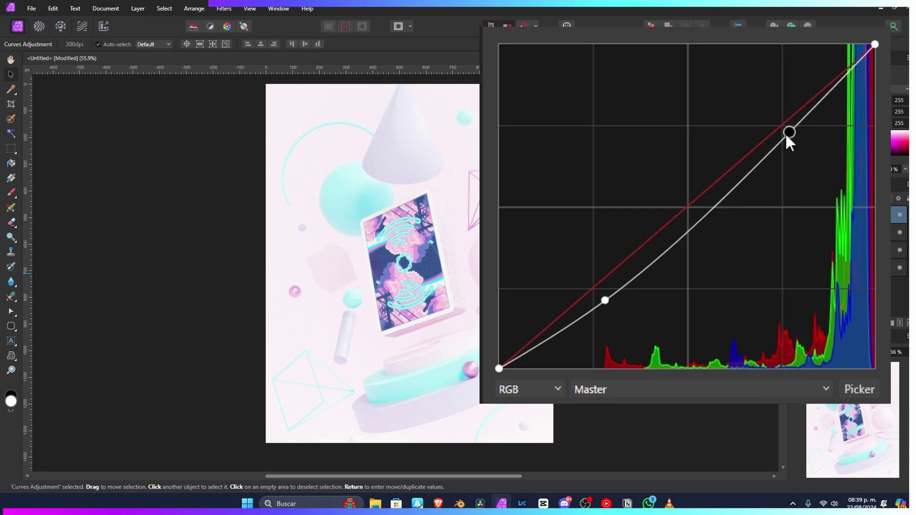
{"action": "left_click_drag", "start_coordinate": [790, 132], "coordinate": [786, 131]}
{"action": "left_click_drag", "start_coordinate": [785, 131], "coordinate": [787, 134]}
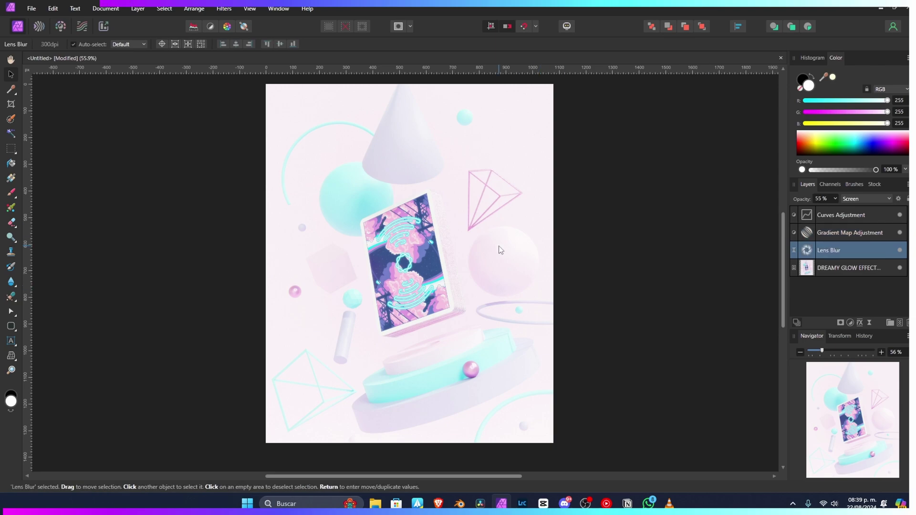
- Set the live Lens Blur's radius to 13 px and close its settings
{"action": "double_click", "coordinate": [811, 249]}
{"action": "left_click", "coordinate": [800, 354]}
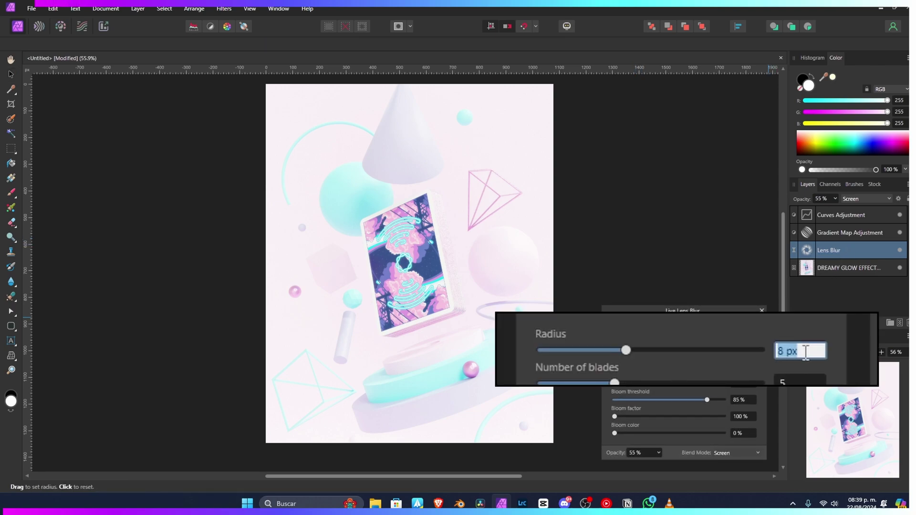
{"action": "key", "text": "Up"}
{"action": "key", "text": "Up"}
{"action": "key", "text": "Up"}
{"action": "key", "text": "Up"}
{"action": "key", "text": "Up"}
{"action": "key", "text": "Up"}
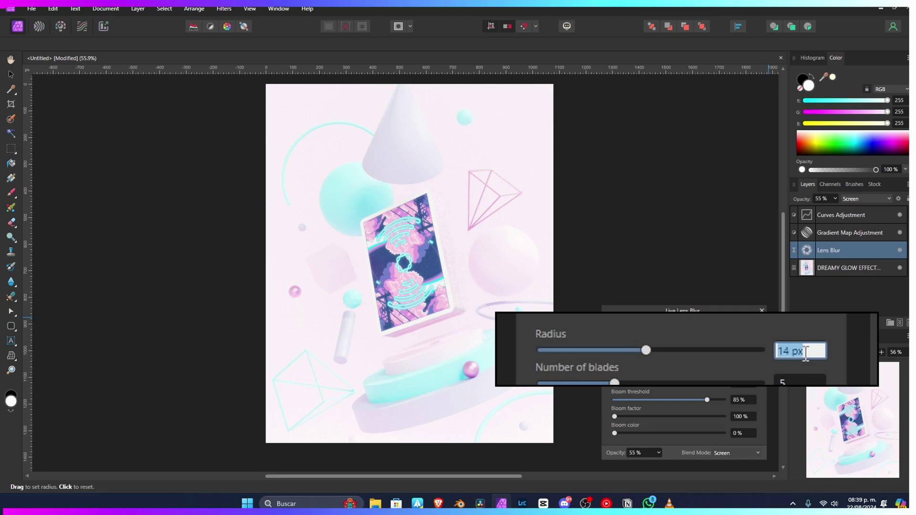
{"action": "key", "text": "Down"}
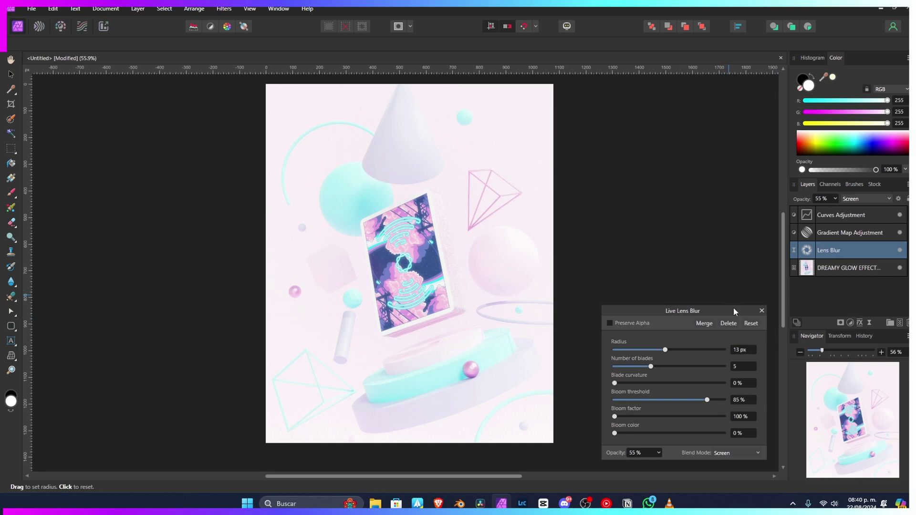
{"action": "left_click", "coordinate": [762, 310]}
{"action": "left_click", "coordinate": [614, 262]}
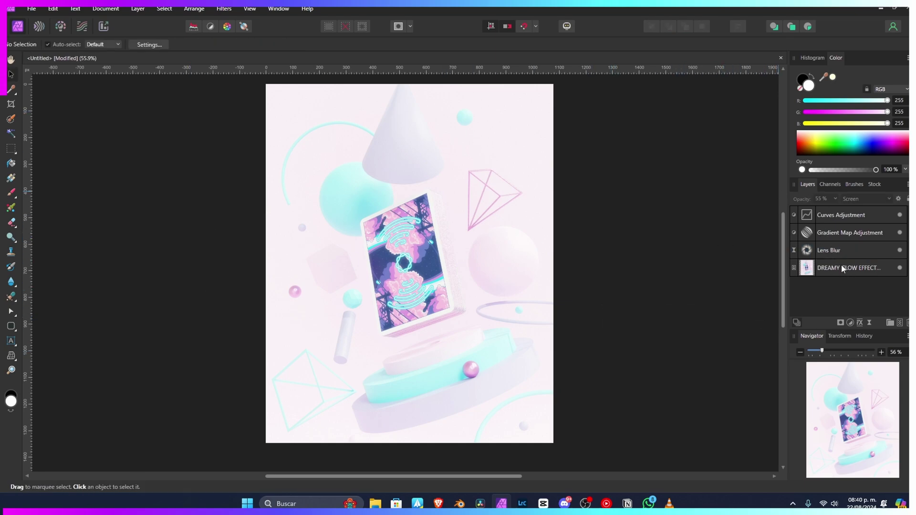
- Group the Lens Blur, Gradient Map and Curves layers together
{"action": "left_click", "coordinate": [861, 249]}
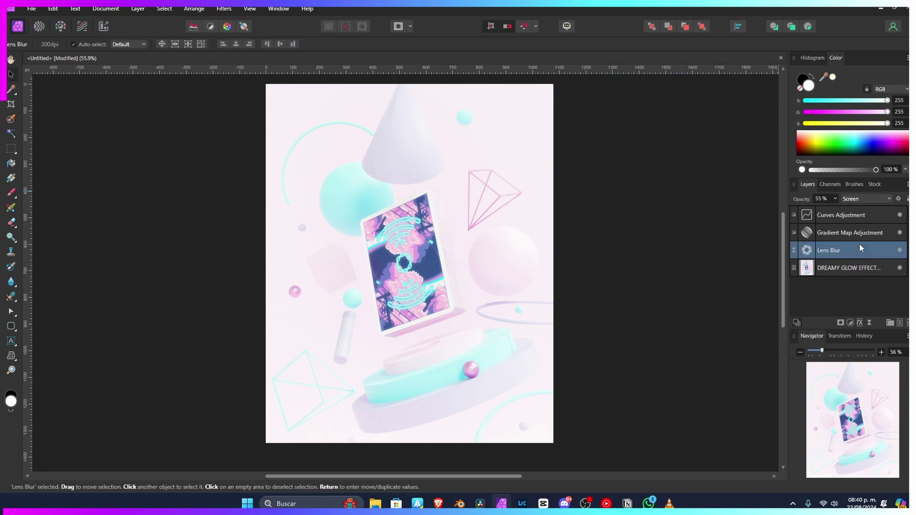
{"action": "left_click", "coordinate": [863, 217], "text": "shift"}
{"action": "key", "text": "ctrl+g"}
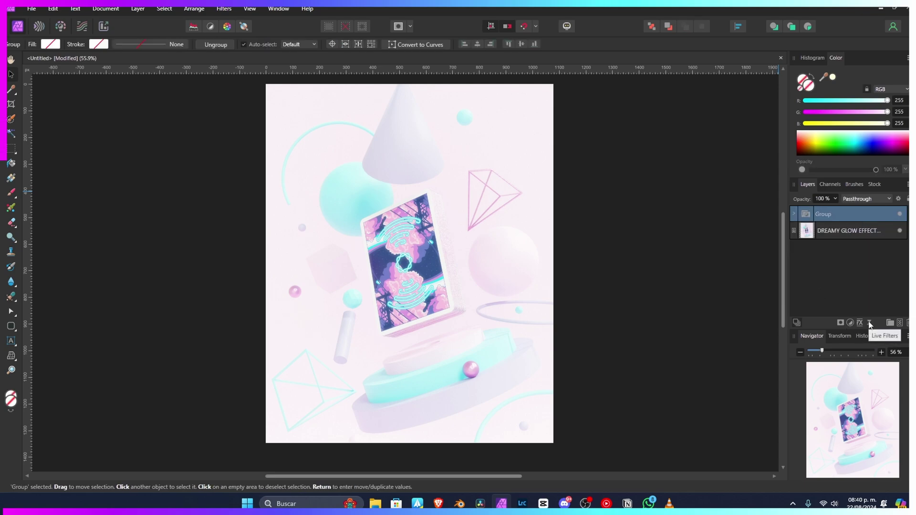
- Add a live Add Noise filter to the group with its intensity at 3%
{"action": "left_click", "coordinate": [859, 323]}
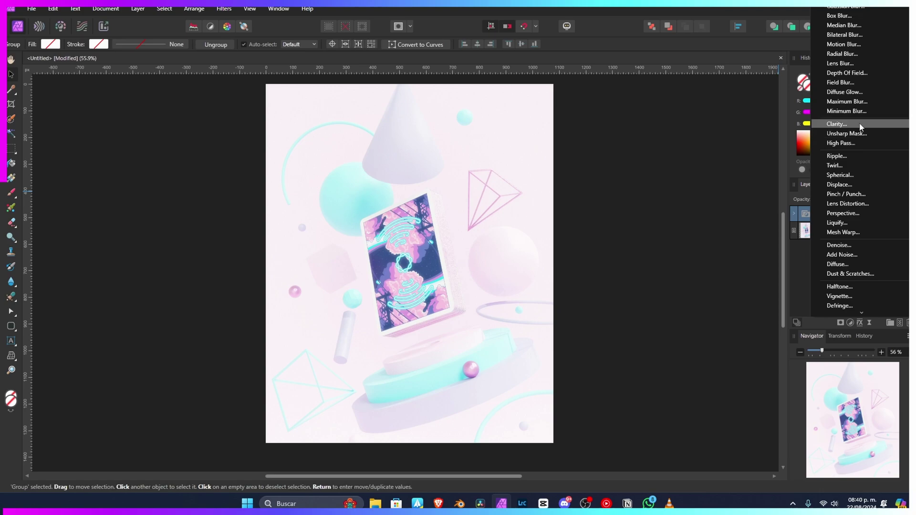
{"action": "left_click", "coordinate": [844, 255]}
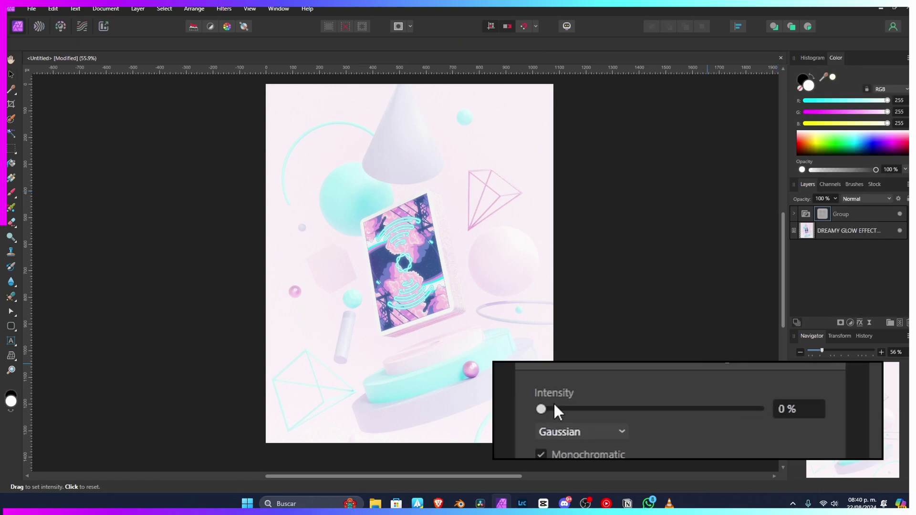
{"action": "left_click_drag", "start_coordinate": [555, 409], "coordinate": [524, 414]}
{"action": "left_click", "coordinate": [788, 408]}
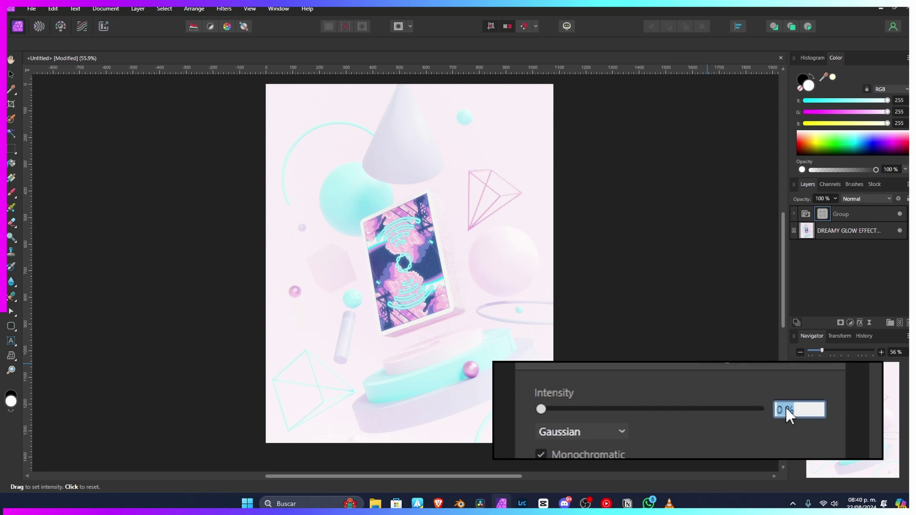
{"action": "scroll", "coordinate": [786, 408], "scroll_direction": "up", "scroll_amount": 5}
{"action": "key", "text": "Return"}
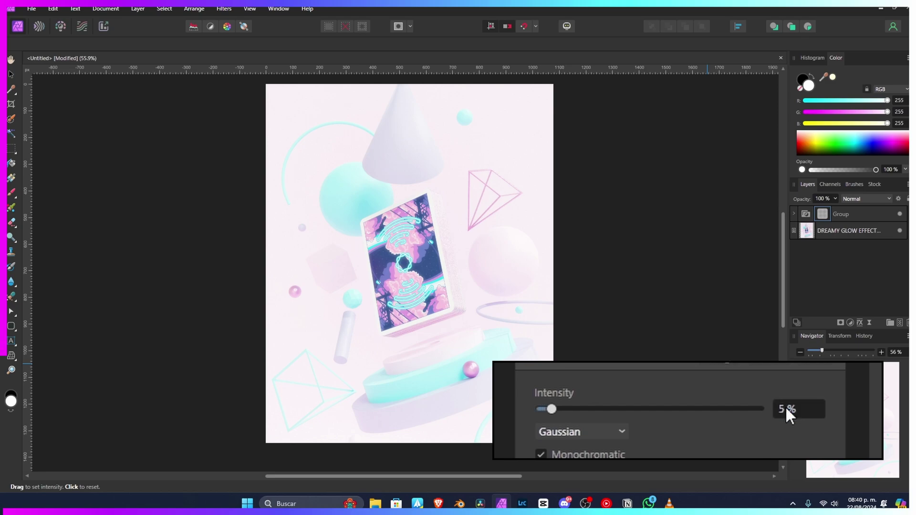
{"action": "left_click", "coordinate": [785, 406]}
{"action": "scroll", "coordinate": [786, 407], "scroll_direction": "down", "scroll_amount": 2}
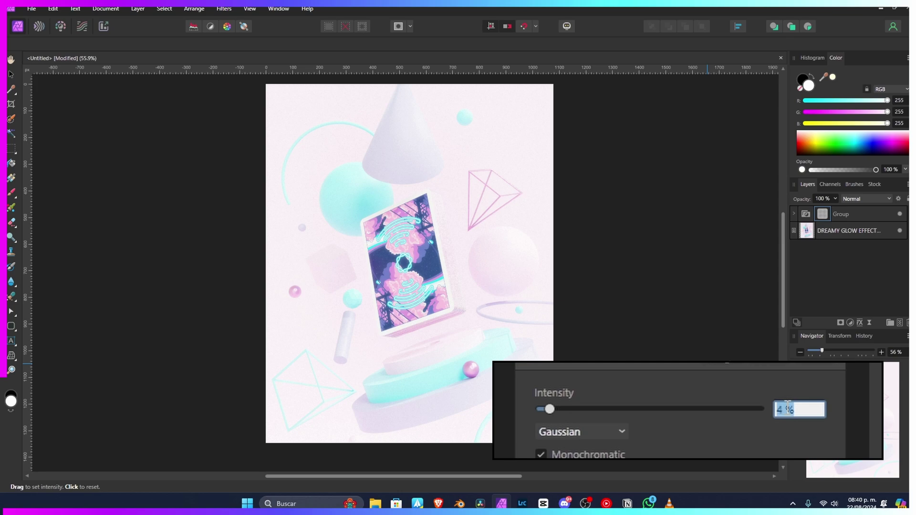
{"action": "key", "text": "Return"}
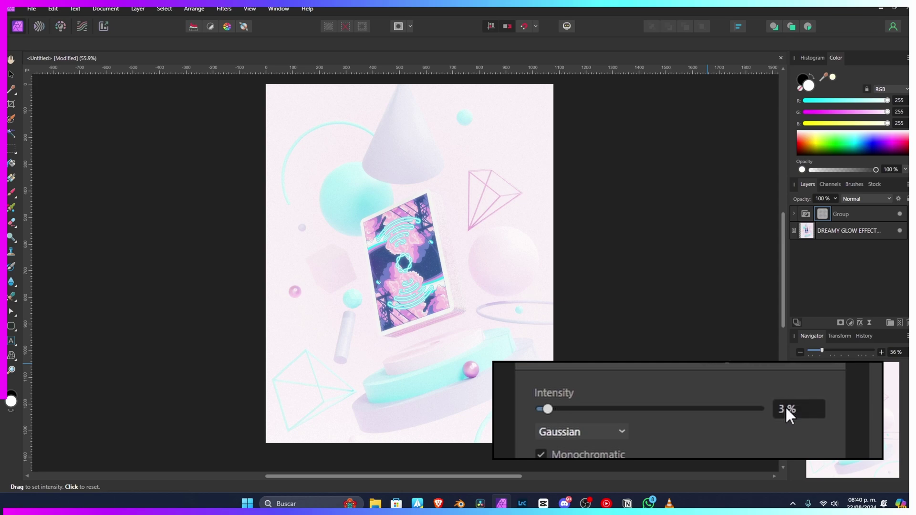
{"action": "left_click", "coordinate": [757, 373]}
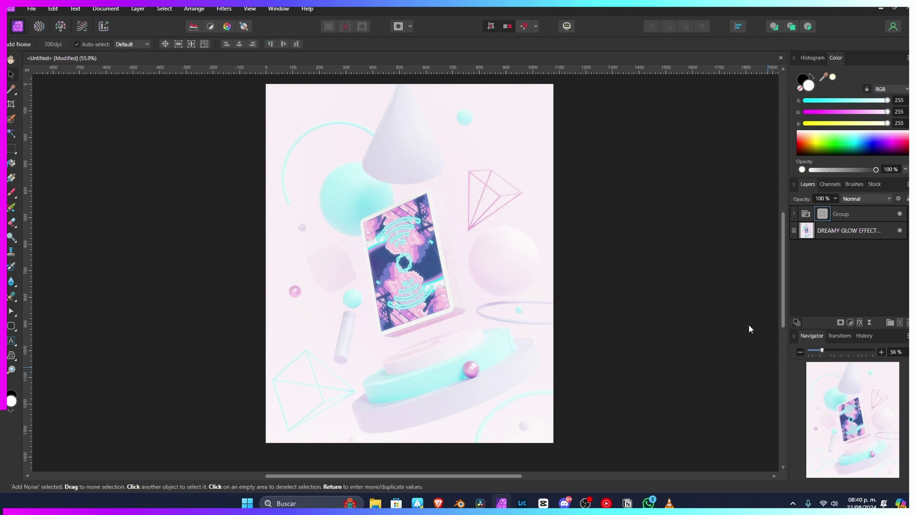
- Scale the base image layer up slightly so it extends past the canvas edges, and deselect it
{"action": "left_click", "coordinate": [807, 233]}
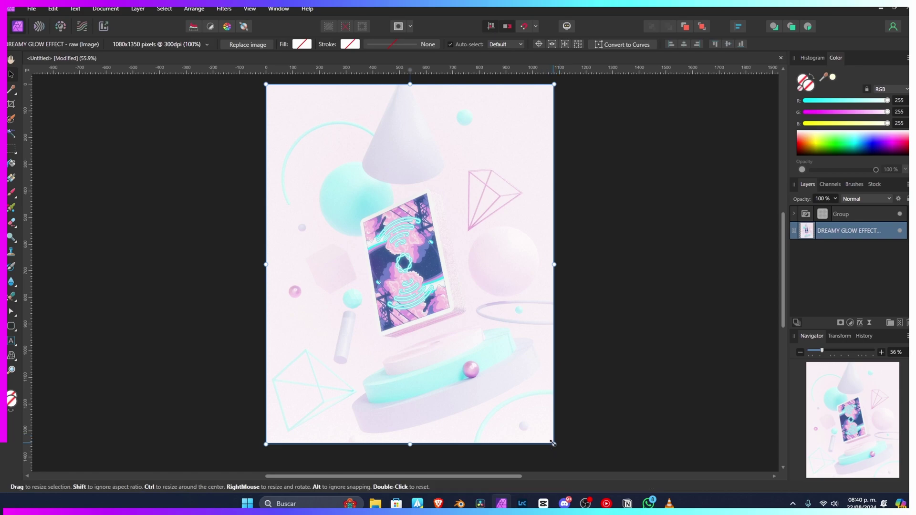
{"action": "left_click_drag", "start_coordinate": [553, 443], "coordinate": [578, 450]}
{"action": "left_click", "coordinate": [620, 364]}
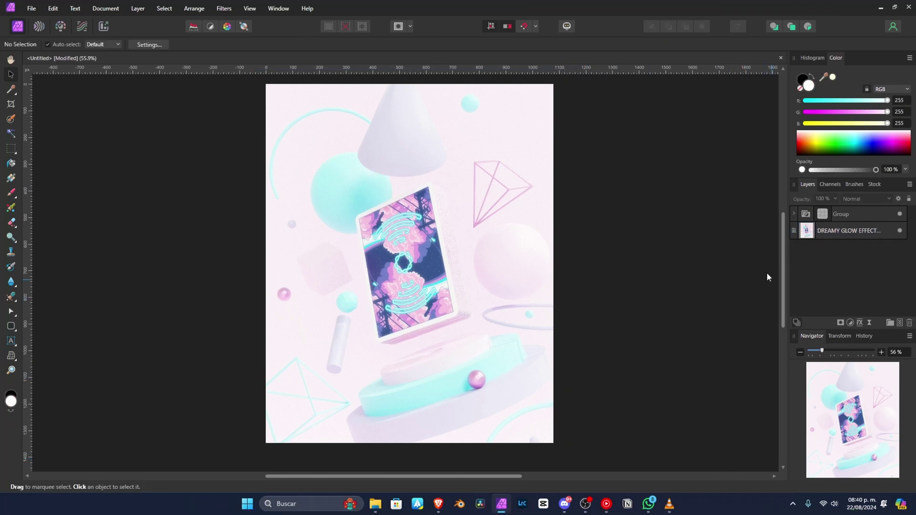
- Hide the effects group and show it again to compare the image before and after the glow
{"action": "left_click", "coordinate": [900, 214]}
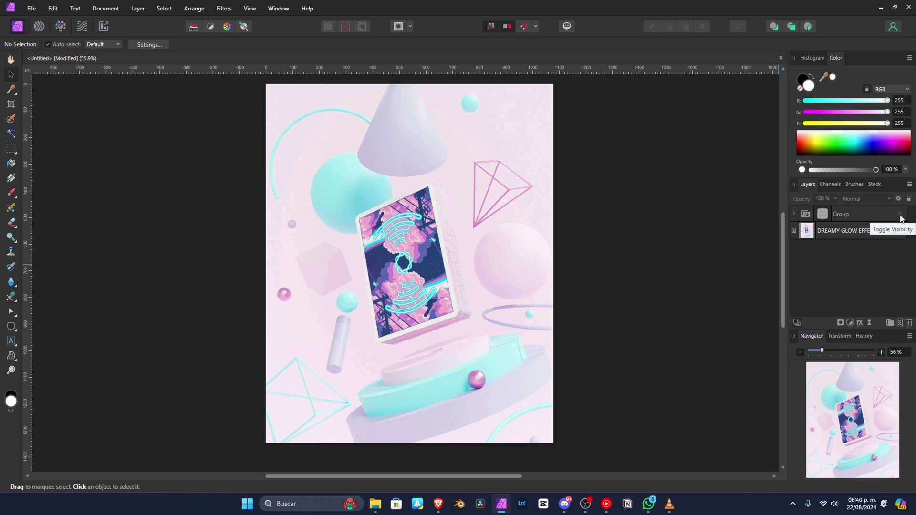
{"action": "left_click", "coordinate": [900, 215]}
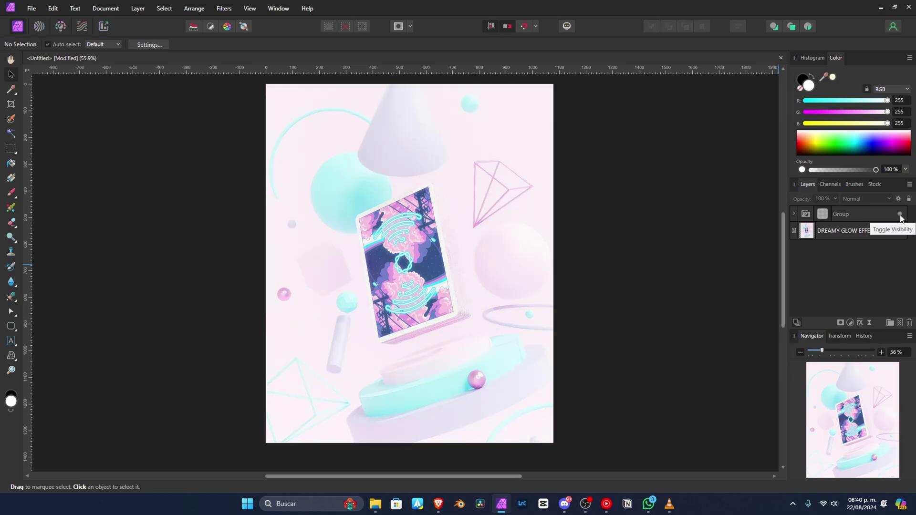